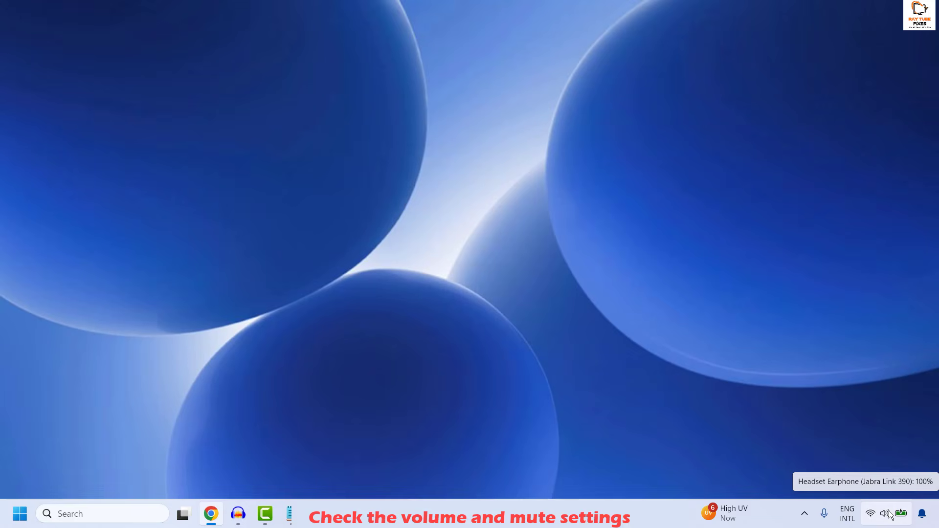
- Open quick settings and toggle the volume mute off and back on
click(889, 514)
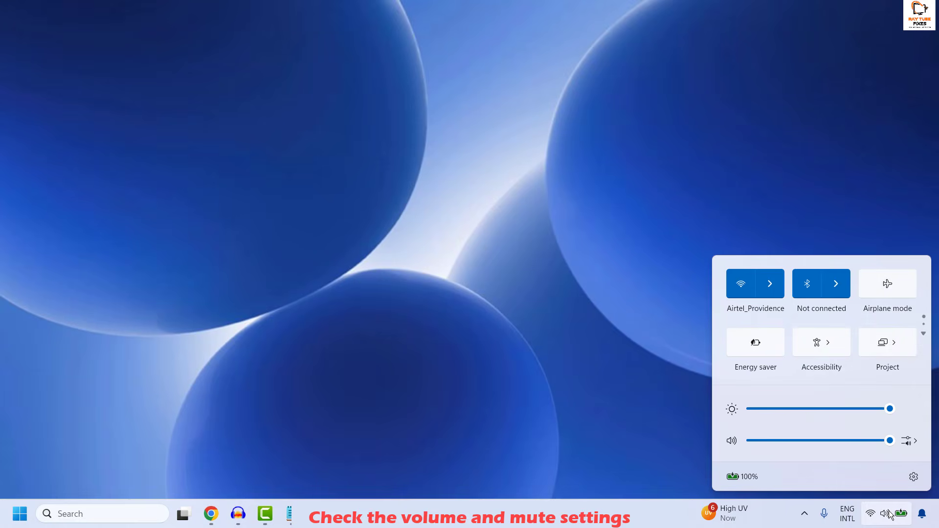
click(732, 442)
click(736, 444)
- Open the sound output device list, go back, and close quick settings
mouse_move(892, 447)
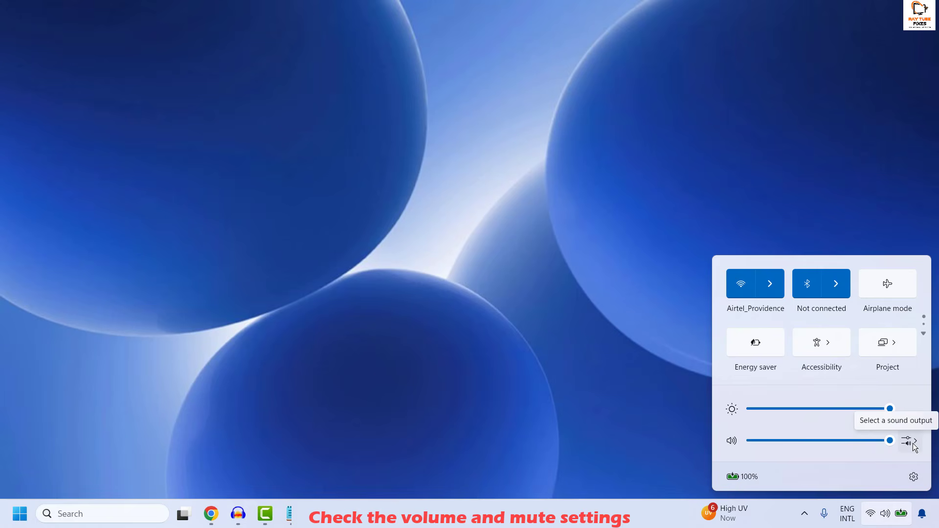
click(913, 444)
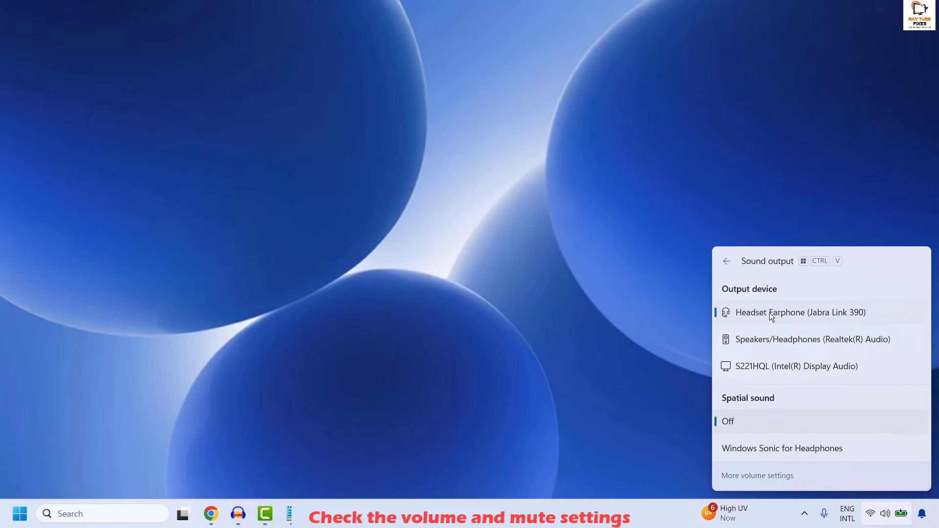
click(727, 261)
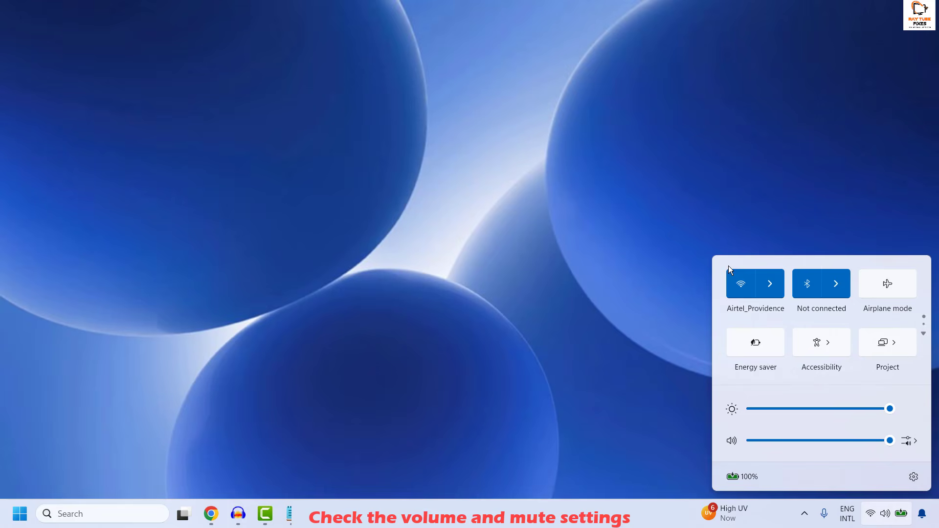
click(658, 328)
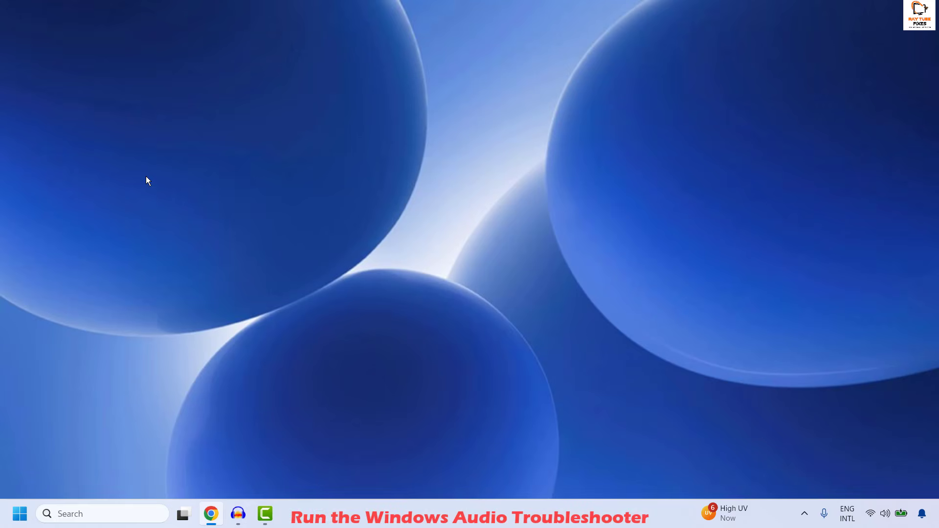
- Open Settings and go to System > Troubleshoot
right_click(27, 513)
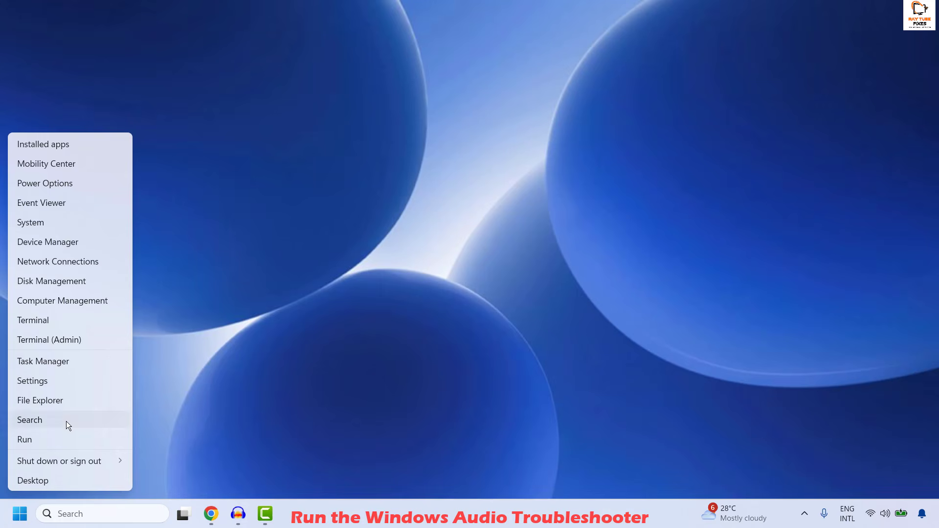
click(45, 381)
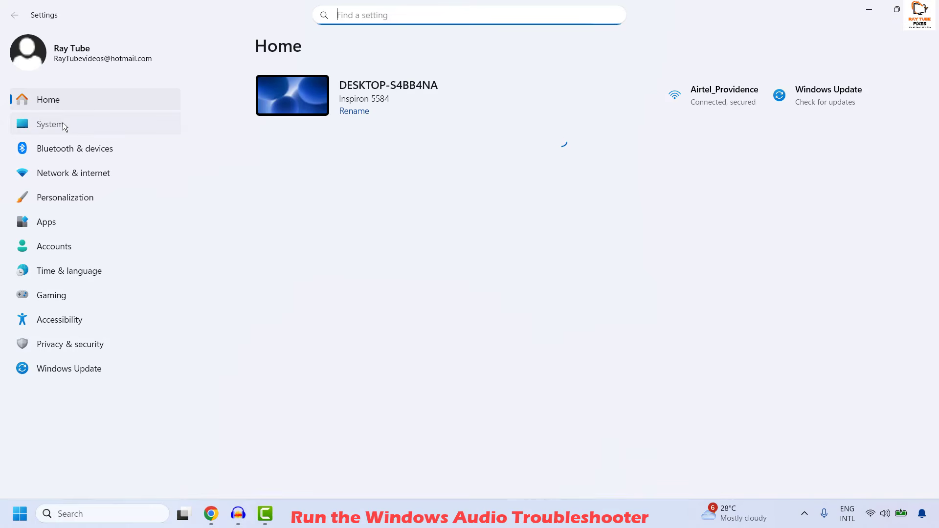
click(63, 123)
scroll(533, 220, down, 3)
scroll(533, 218, down, 3)
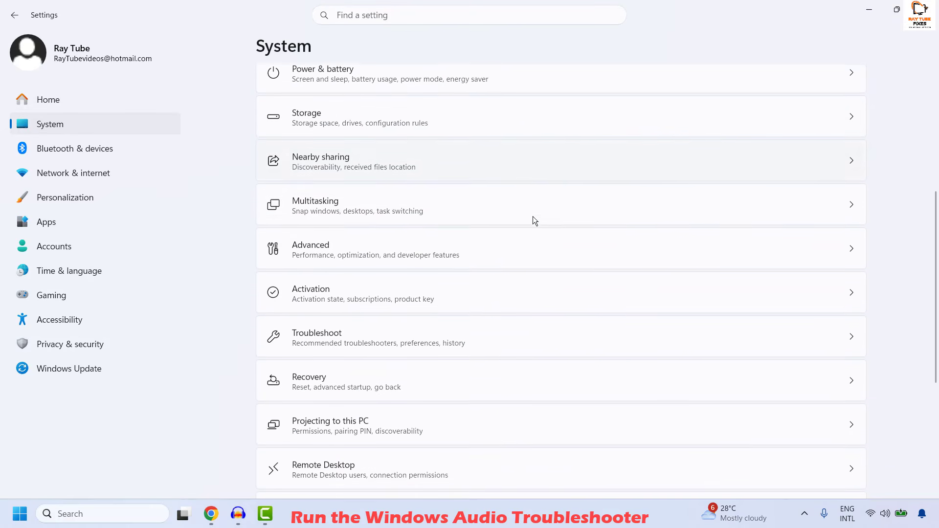
click(358, 345)
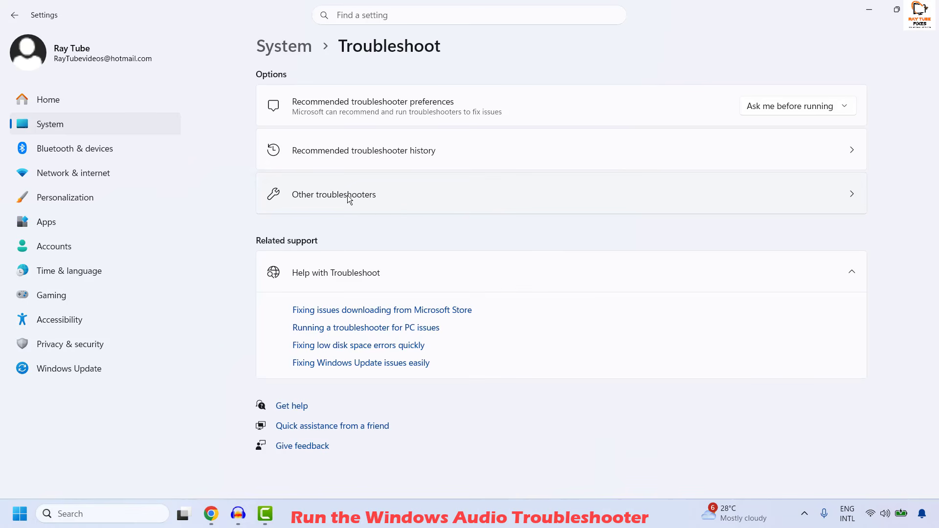
- Open Other troubleshooters, then close the launched troubleshooter window and Settings
click(347, 195)
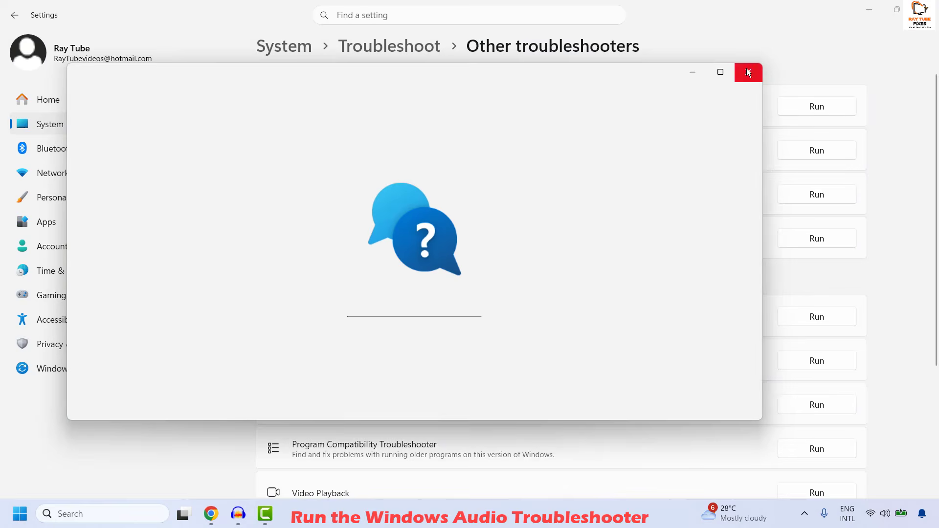
click(747, 70)
click(924, 9)
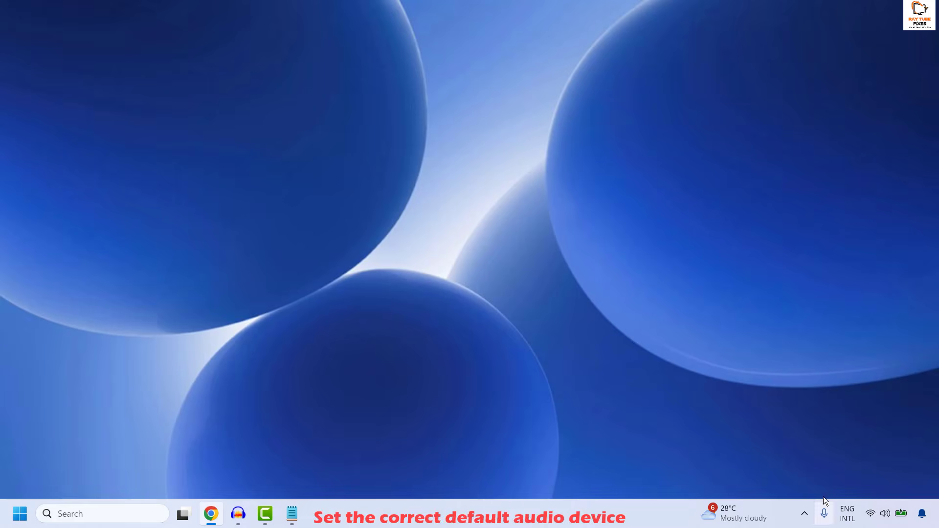
- Open Sound settings to check the default output device, then close Settings
right_click(890, 517)
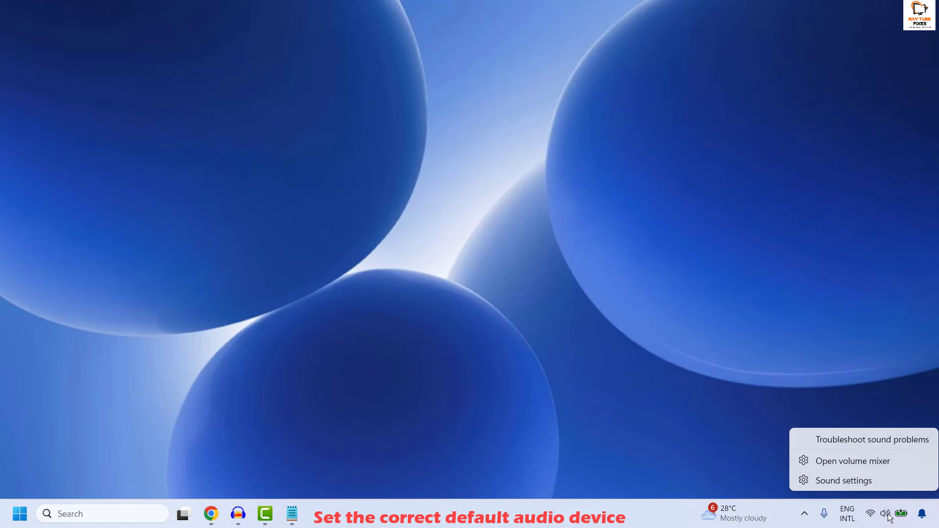
click(840, 480)
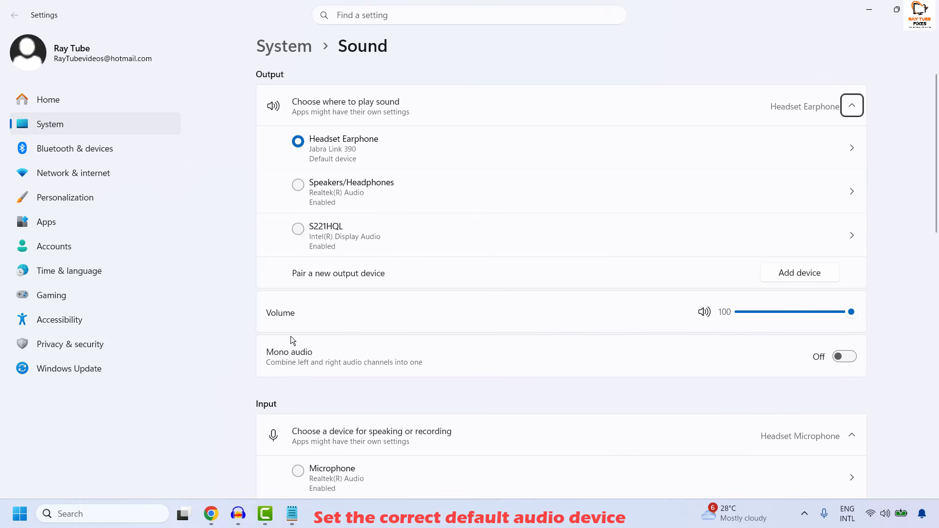
mouse_move(853, 316)
click(936, 10)
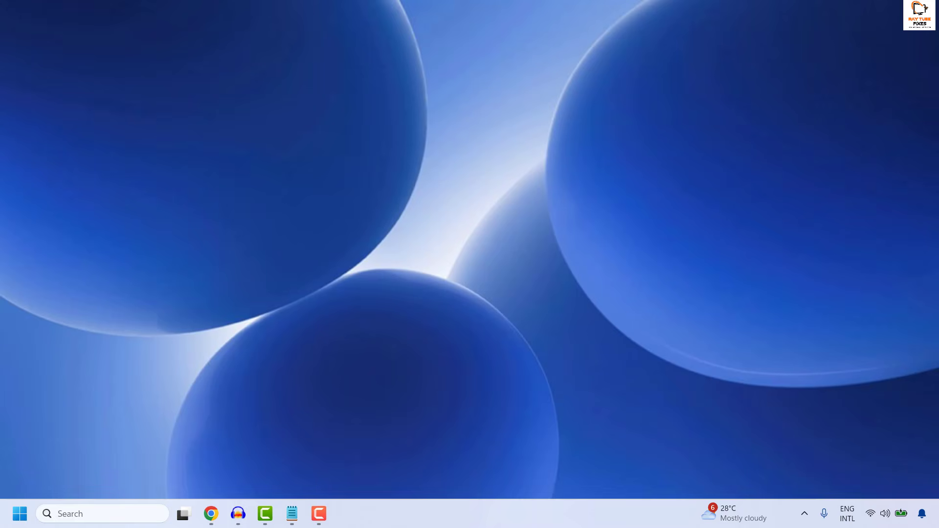
- Open the Volume mixer from System > Sound in Settings
right_click(23, 521)
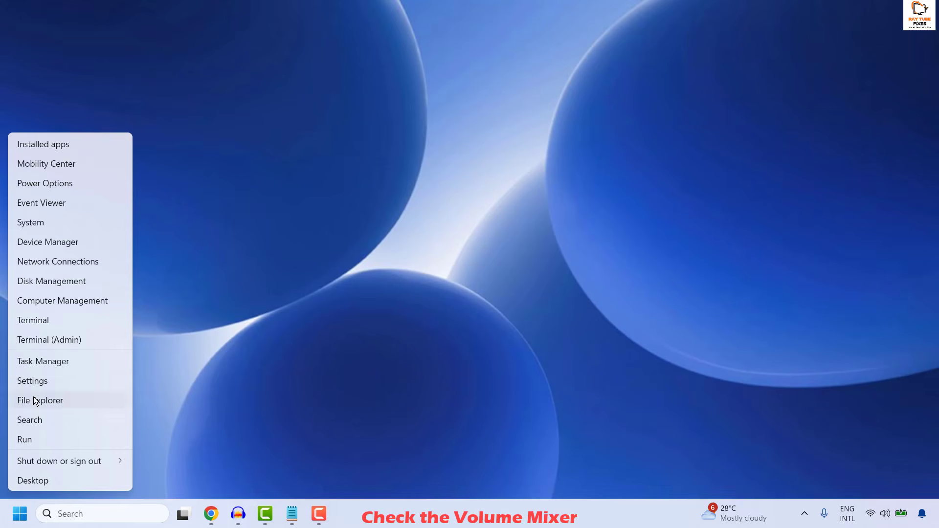
click(38, 383)
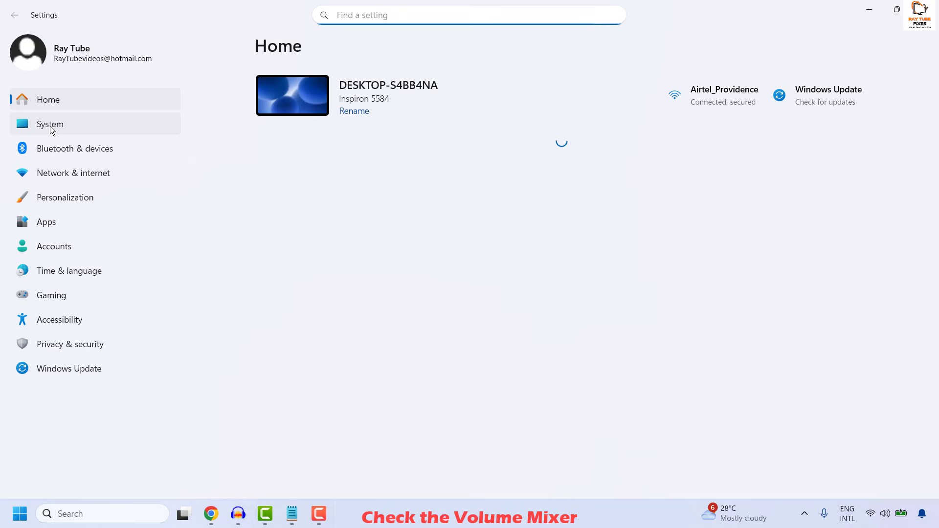
click(51, 124)
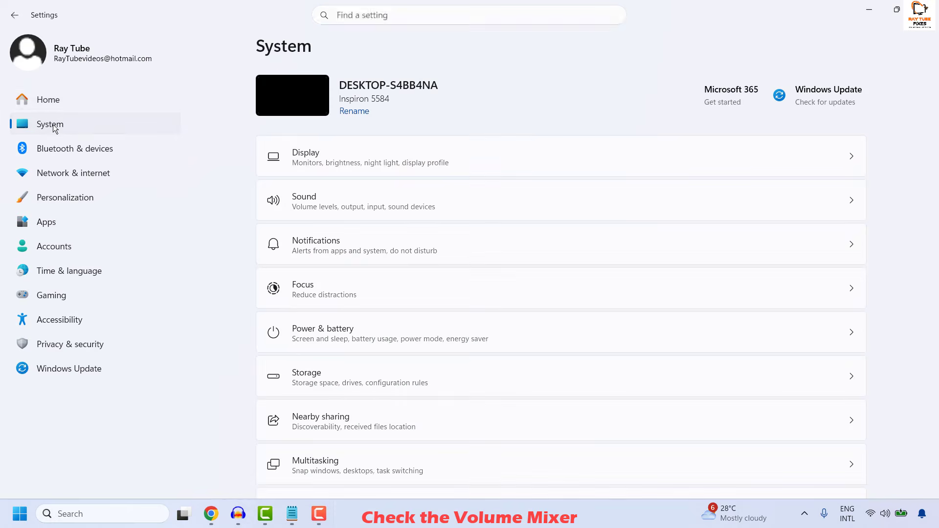
click(374, 201)
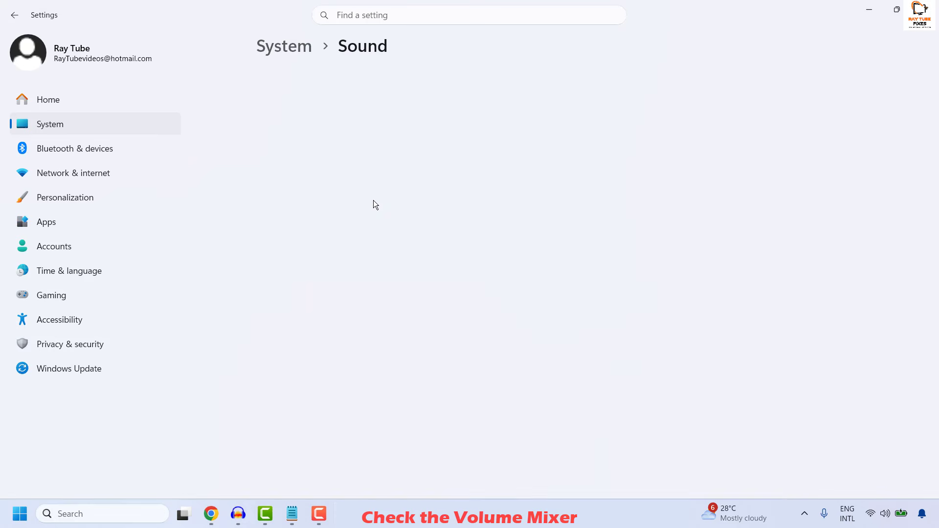
scroll(474, 236, down, 6)
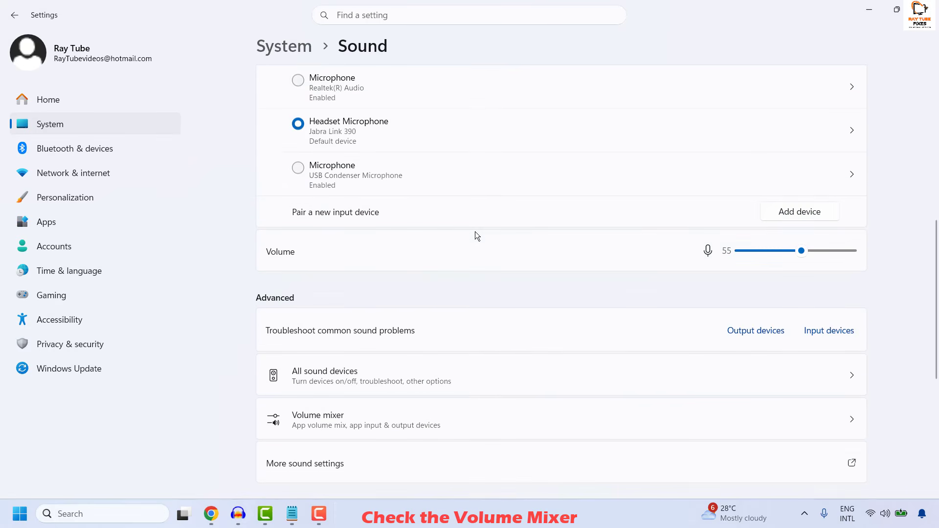
scroll(356, 295, down, 2)
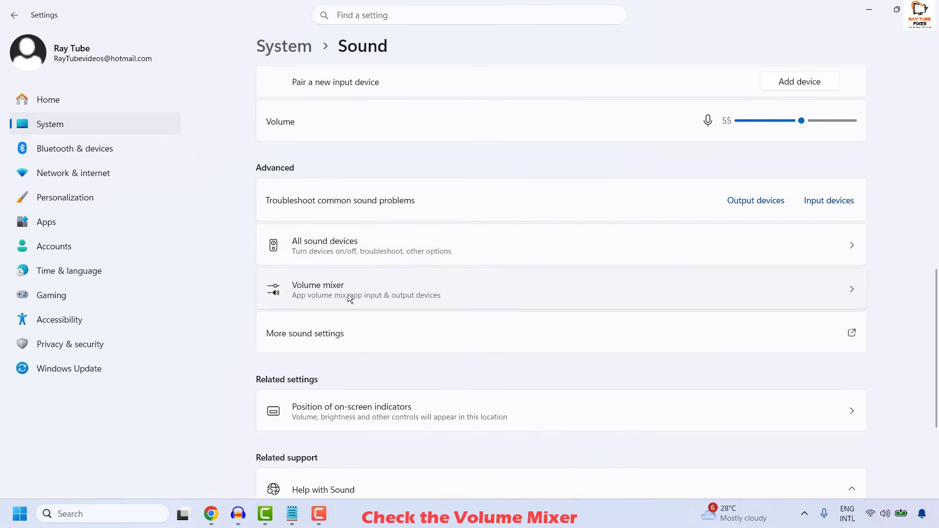
click(348, 295)
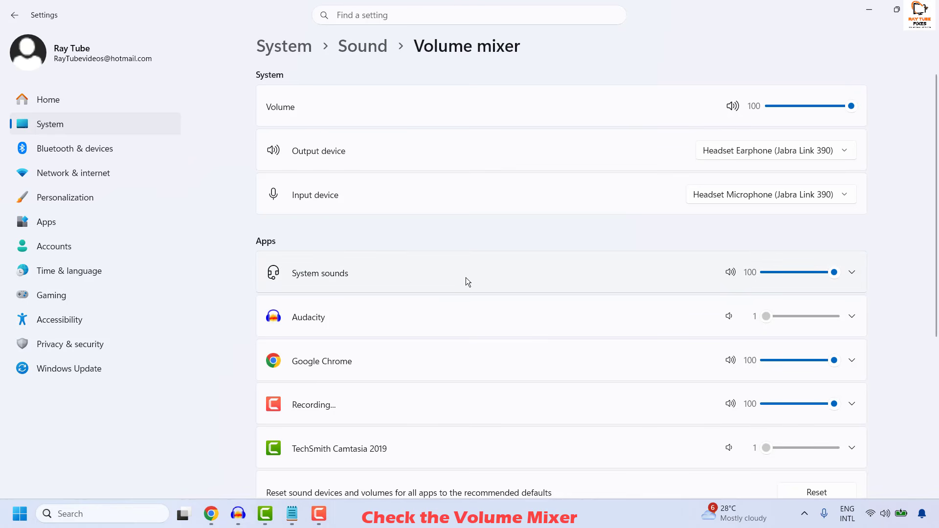
- Expand System sounds in the Volume mixer and check its output device choice
scroll(464, 279, down, 3)
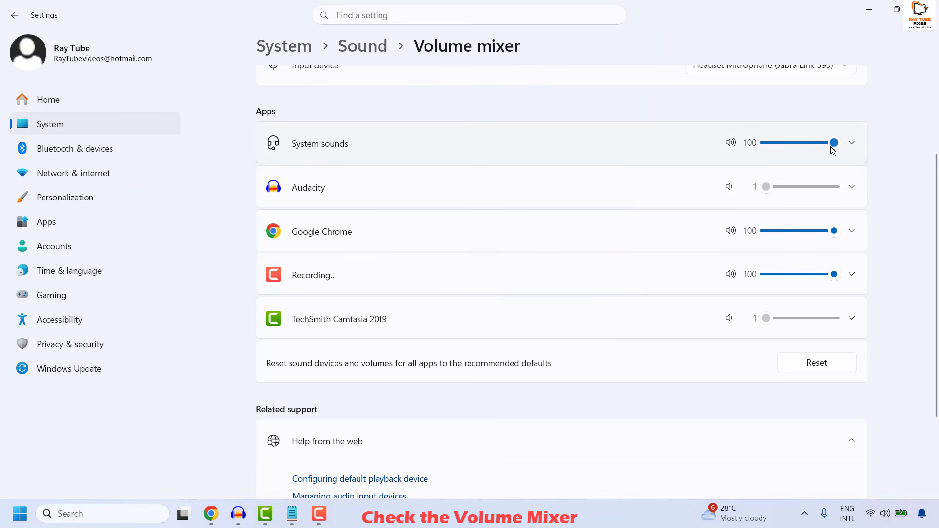
mouse_move(831, 147)
click(852, 143)
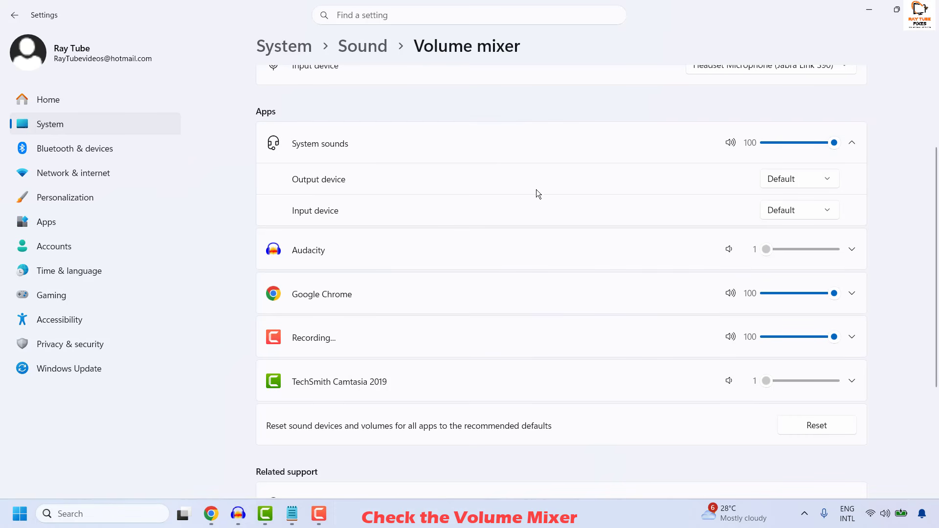
click(817, 186)
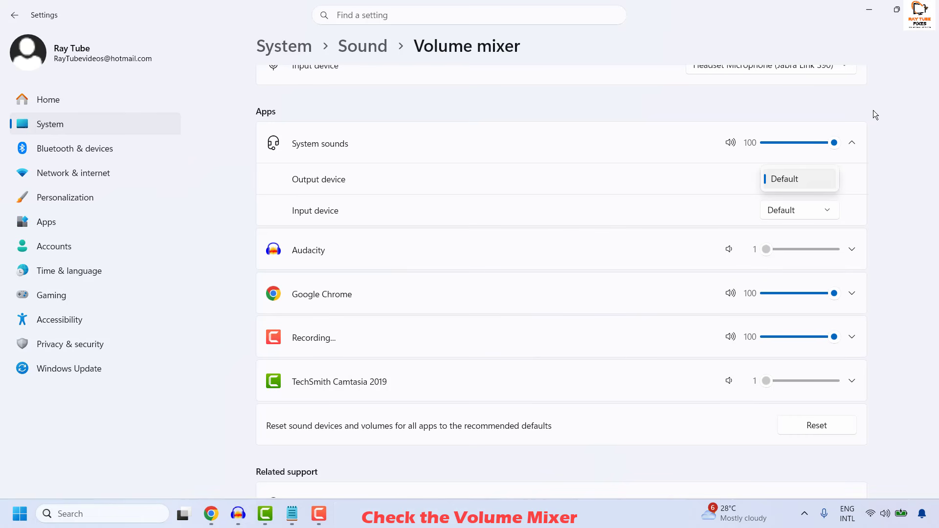
click(920, 88)
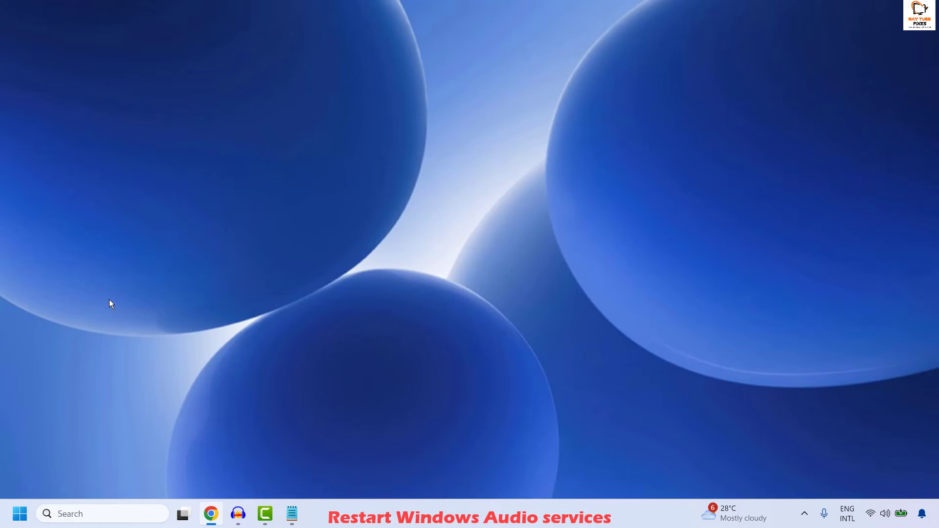
- Open the Services console by running services.msc
right_click(20, 522)
click(37, 444)
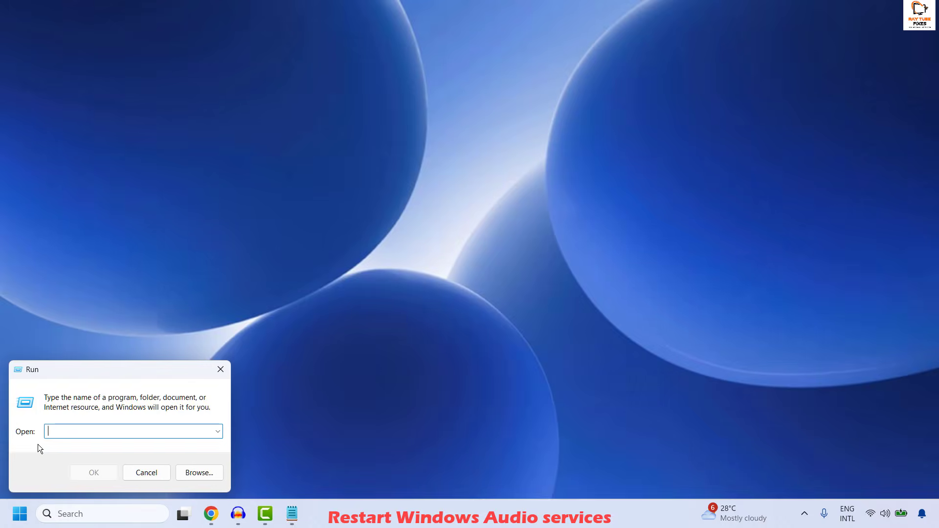
text(services.msc)
click(95, 472)
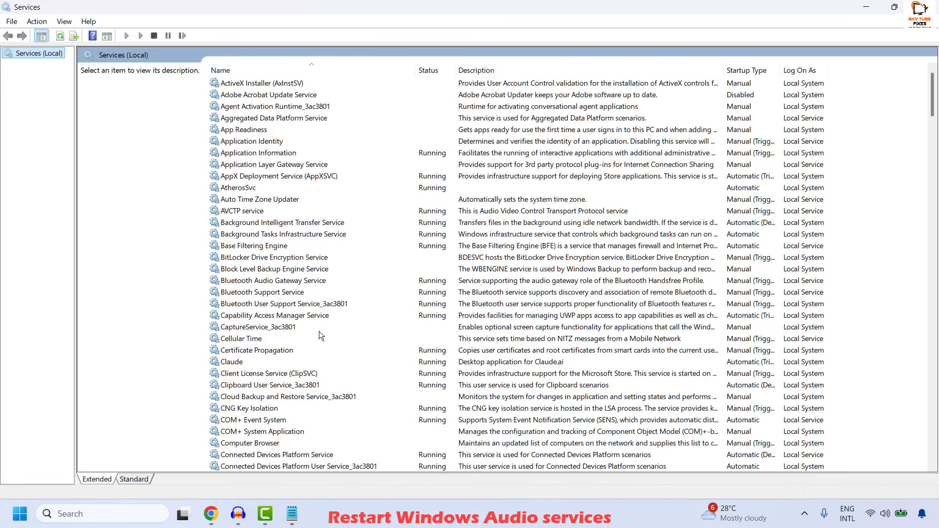
- Locate the Windows Audio service and review its properties
click(264, 292)
text(win)
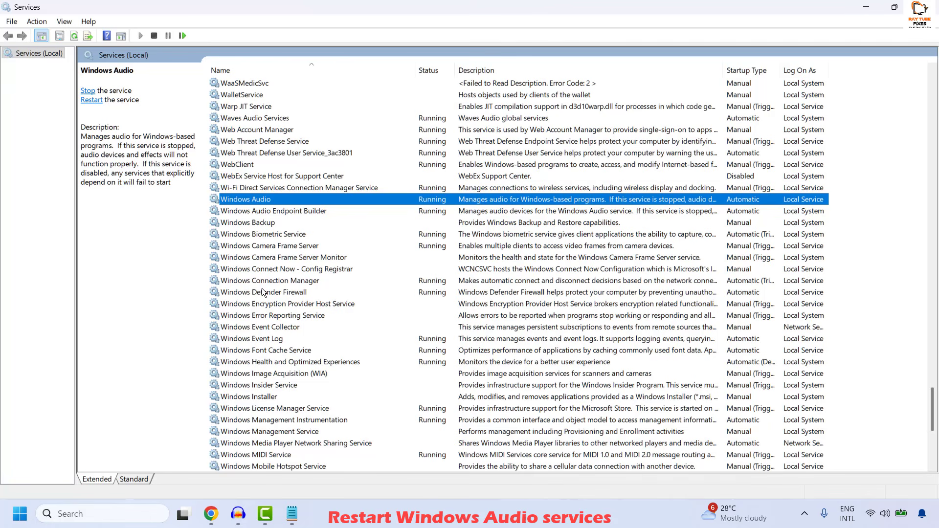
right_click(298, 199)
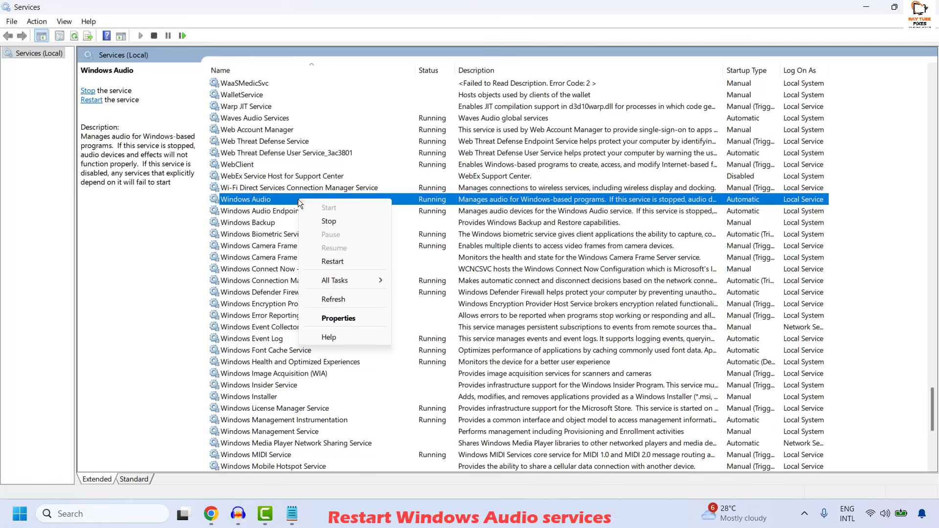
click(344, 318)
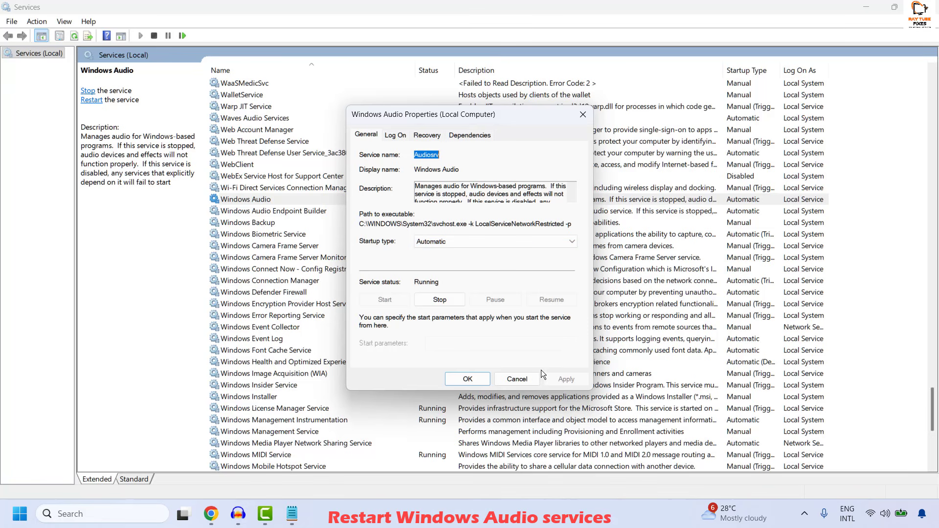
click(467, 379)
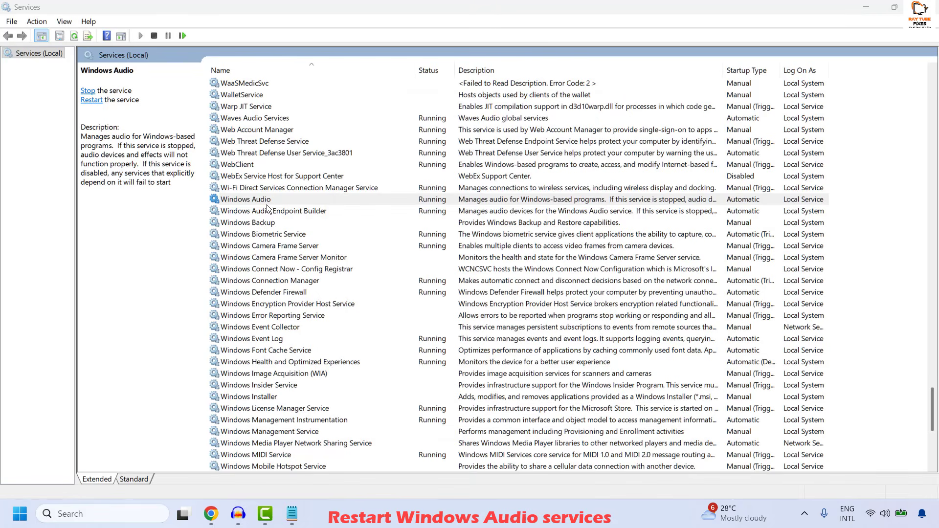
- Select the Windows Audio Endpoint Builder service and open its properties
right_click(246, 200)
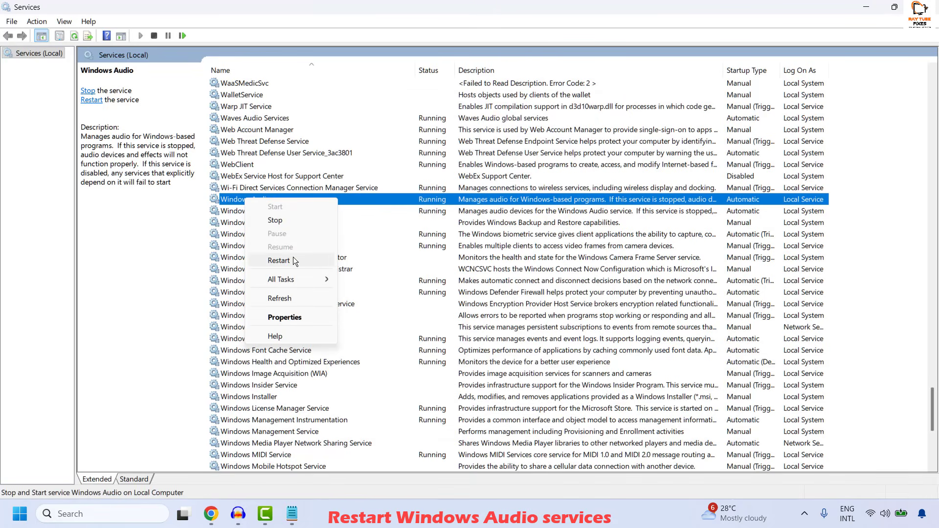
click(233, 210)
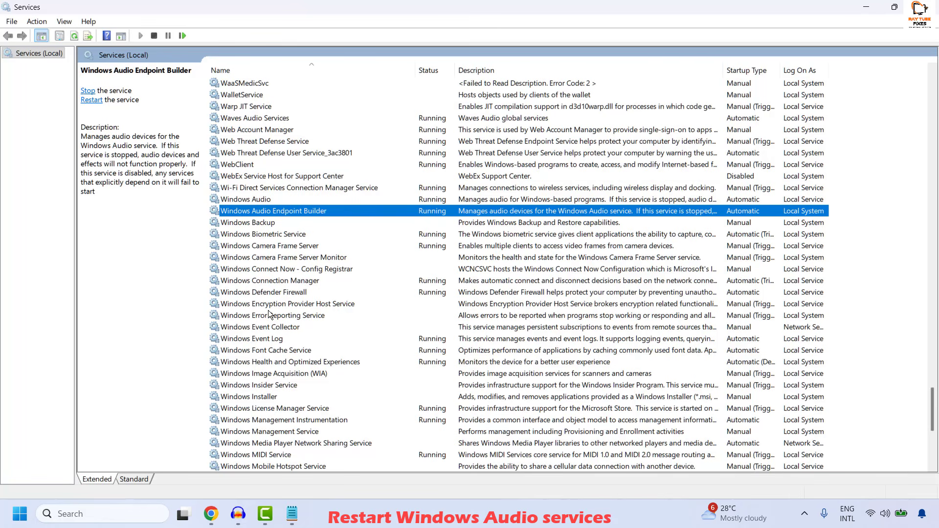
right_click(268, 210)
click(319, 328)
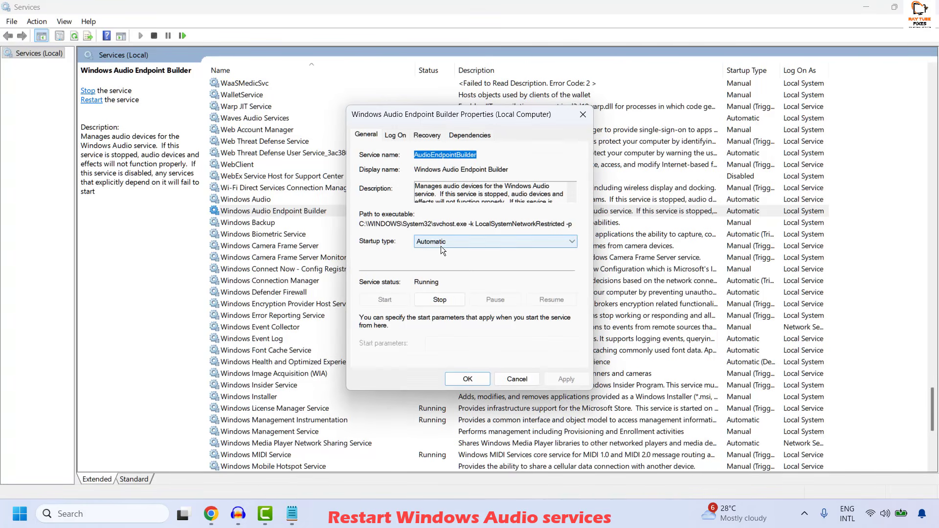
- Close the Windows Audio Endpoint Builder properties and dismiss the service's action list without restarting it
click(467, 379)
right_click(263, 212)
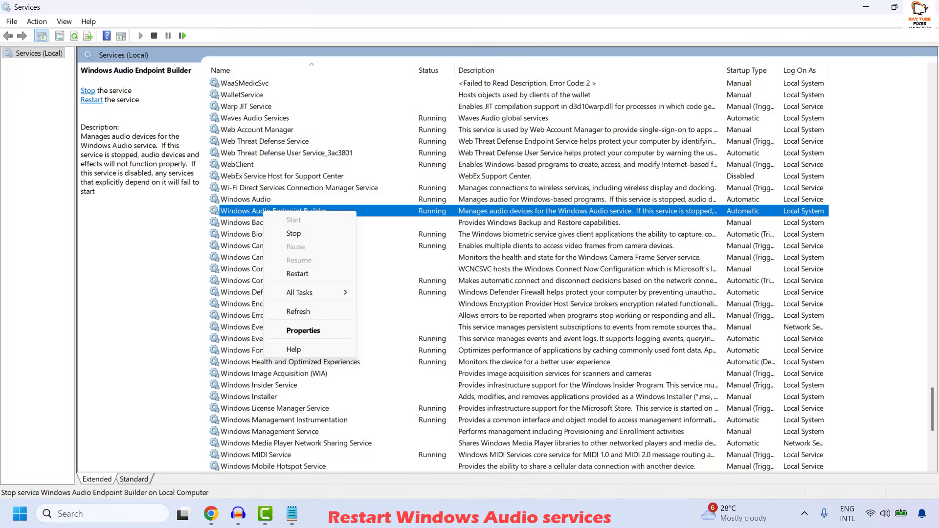
key(Escape)
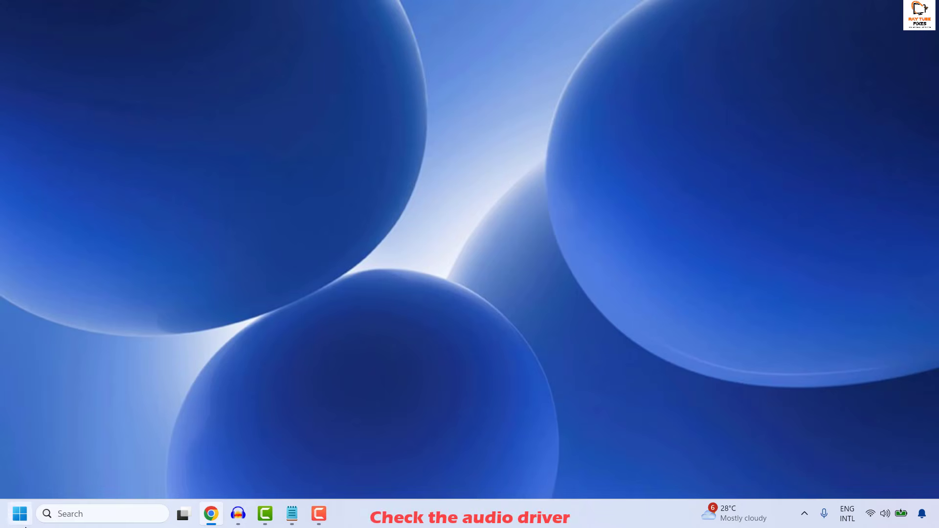
- Open Device Manager, maximize it, and expand Sound, video and game controllers
right_click(24, 521)
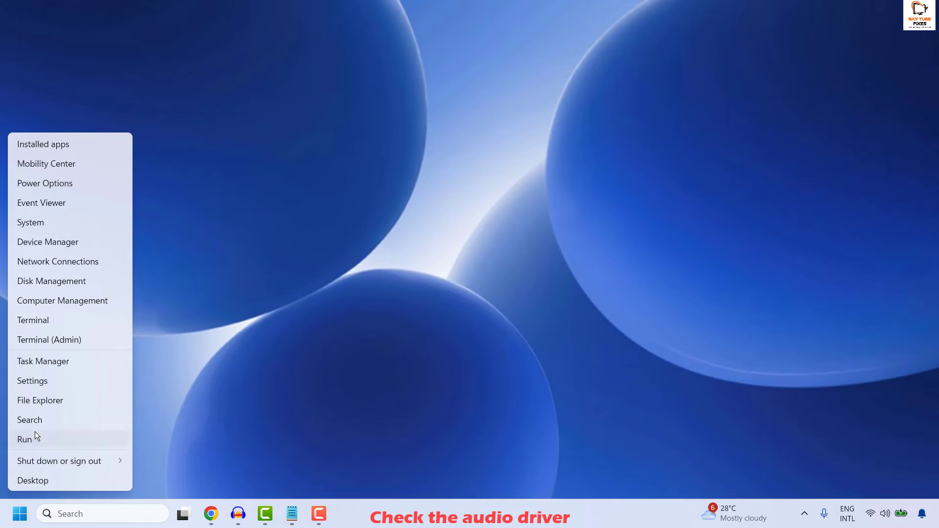
click(45, 239)
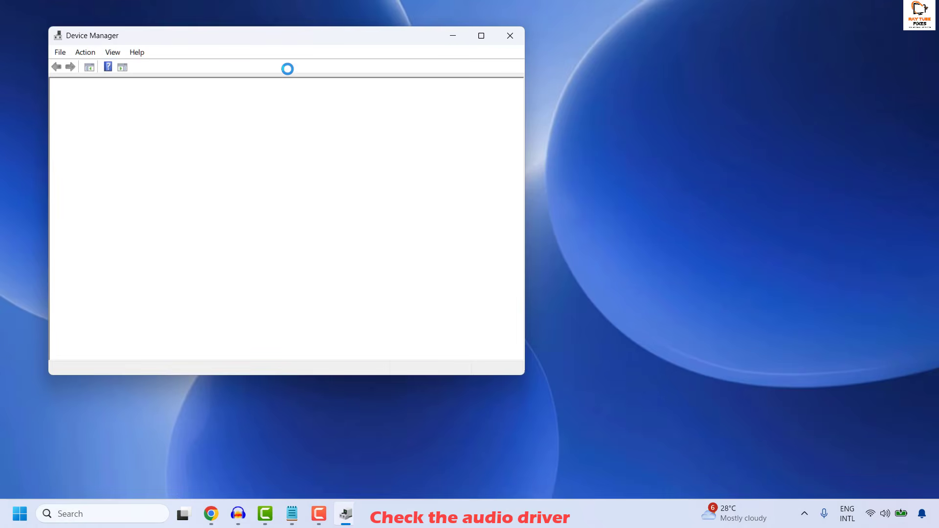
double_click(316, 37)
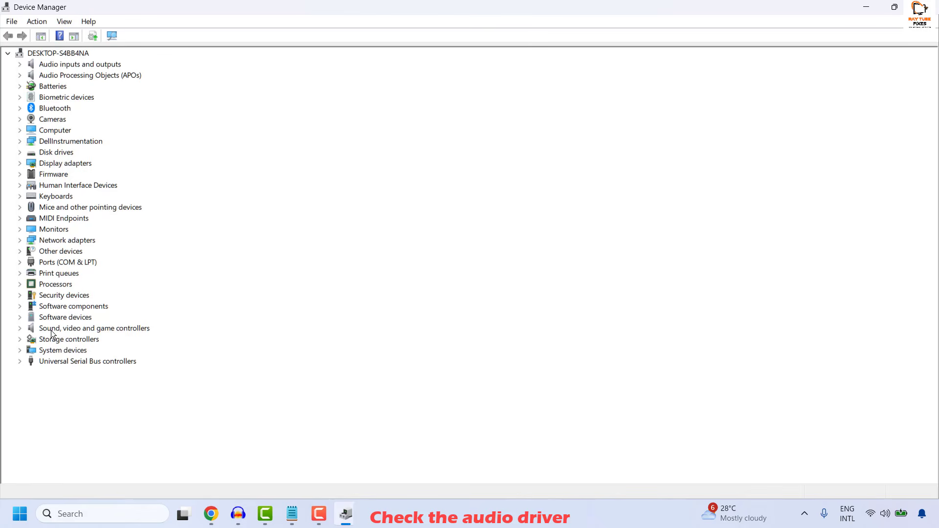
click(20, 329)
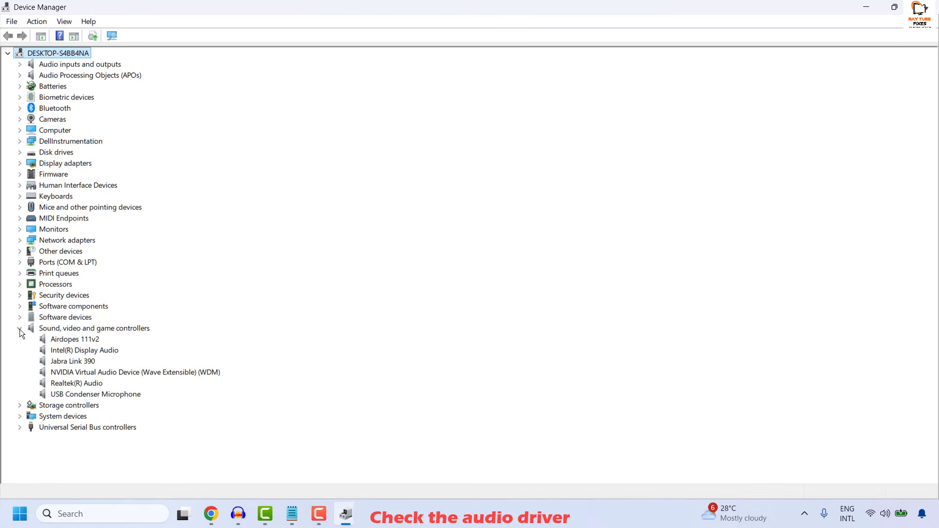
- Open the Update Drivers wizard for Jabra Link 390, cancel it, and close Device Manager
right_click(84, 367)
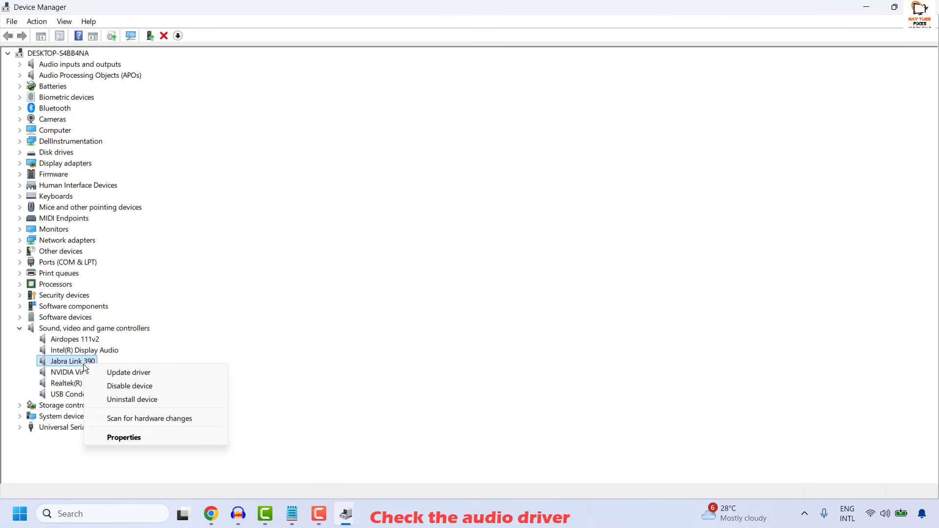
click(130, 373)
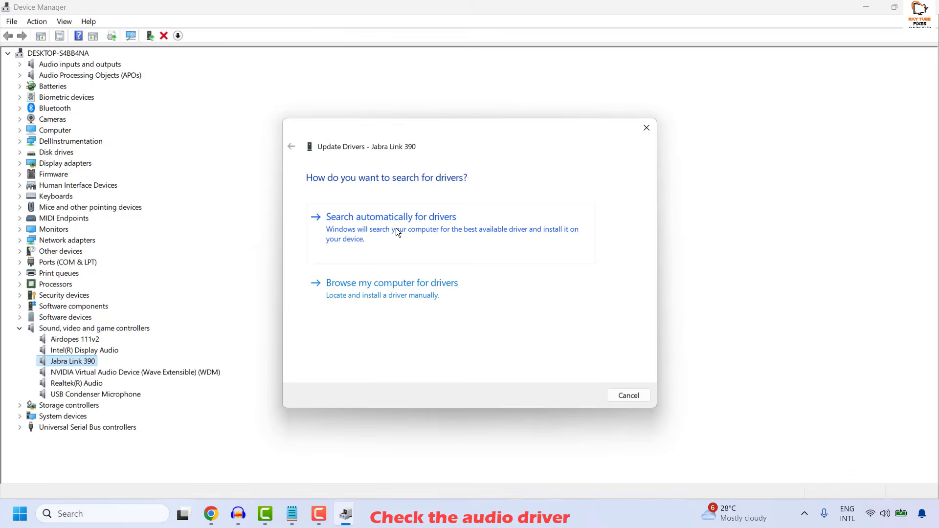
click(397, 233)
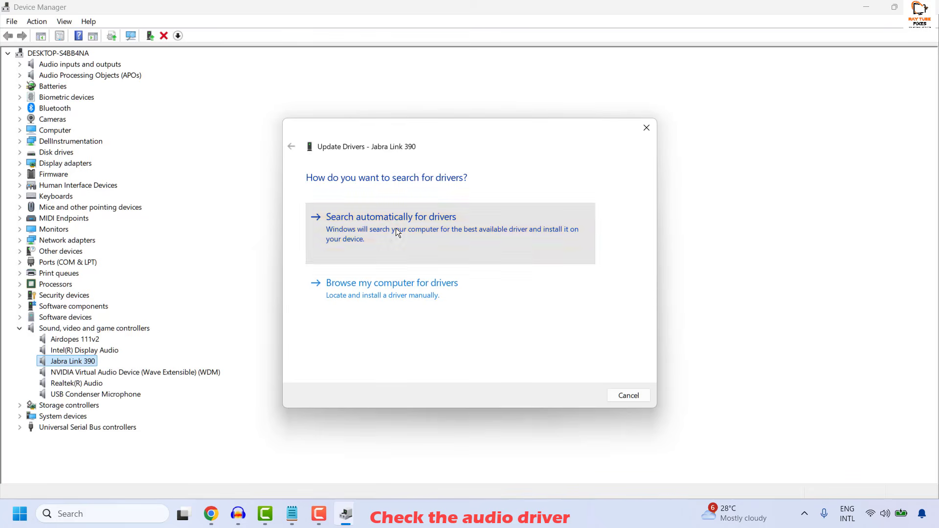
click(629, 395)
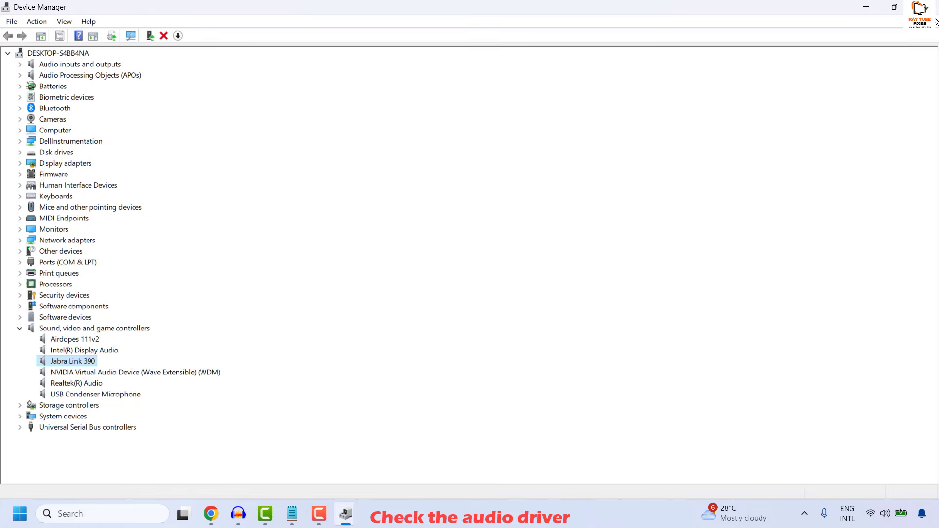
click(927, 7)
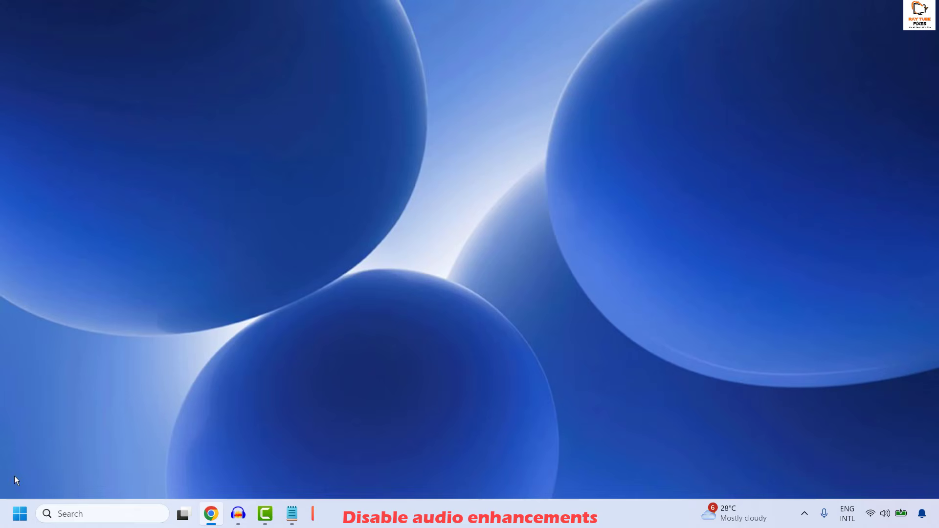
- In Sound settings, open the Headset Earphone device properties and set Audio enhancements to Off
right_click(18, 514)
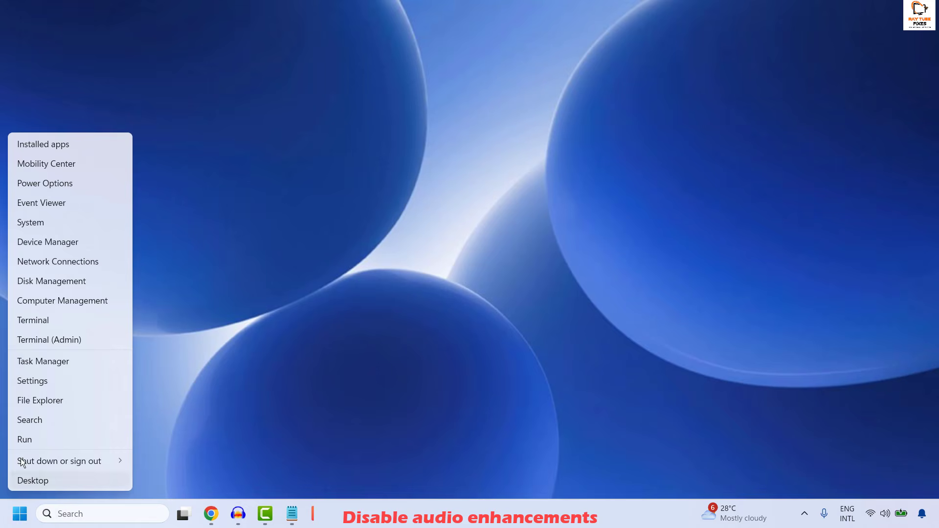
click(31, 382)
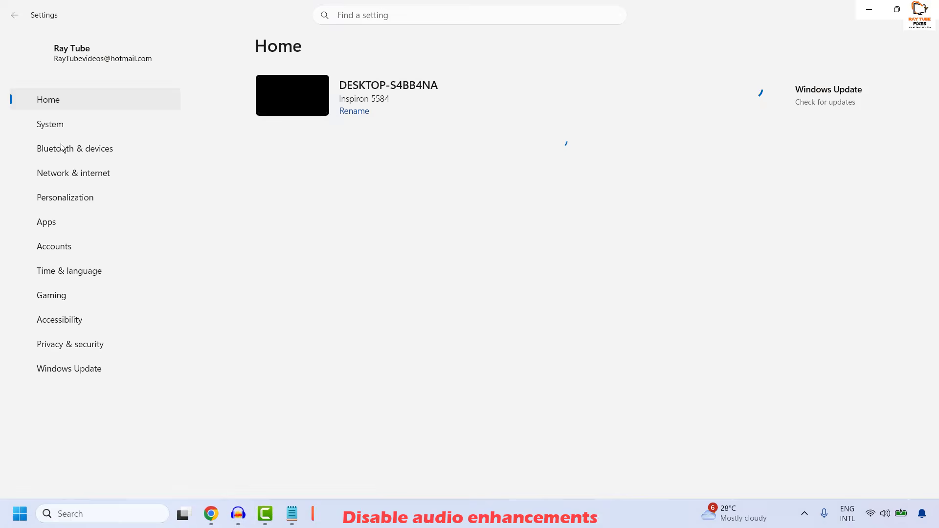
click(51, 124)
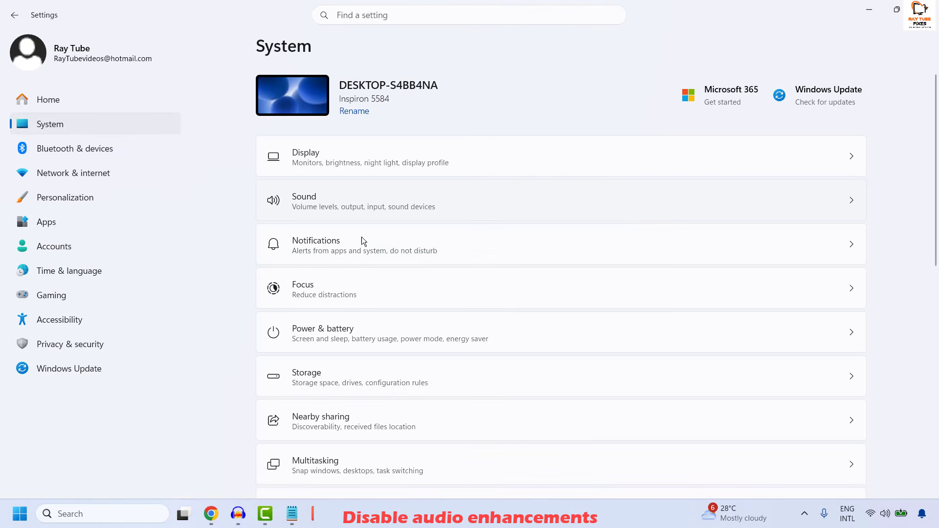
click(357, 197)
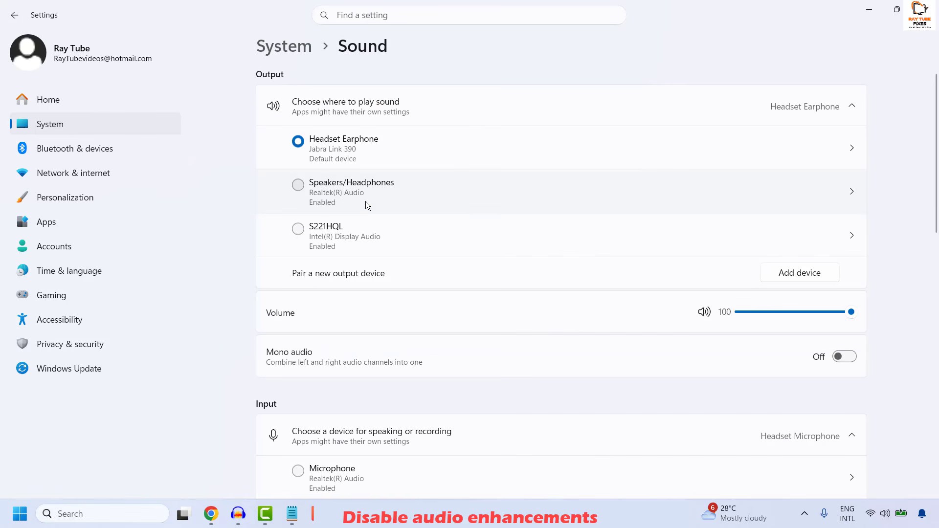
click(849, 148)
scroll(460, 264, down, 3)
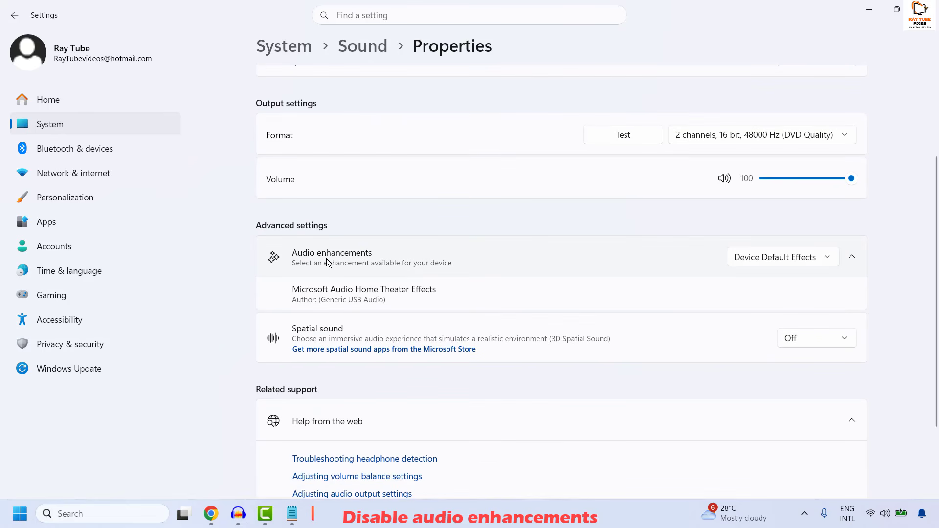
click(798, 254)
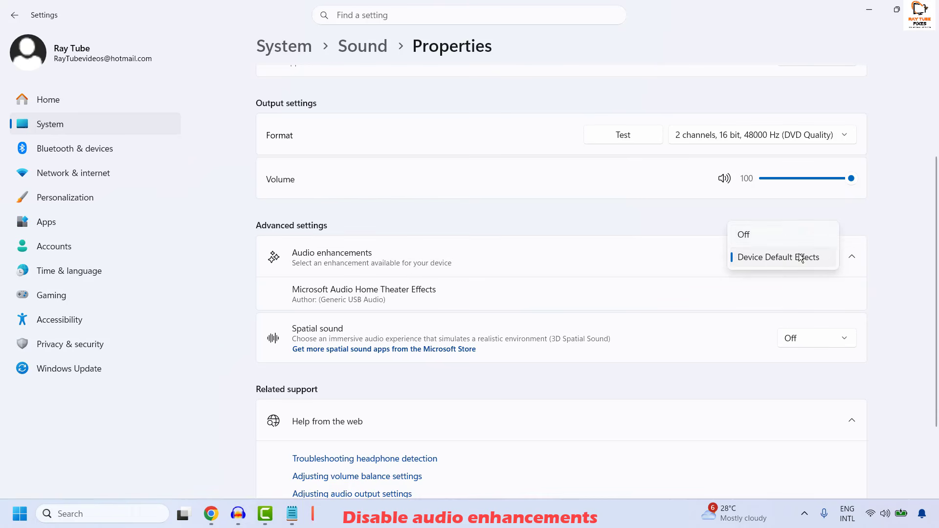
click(760, 234)
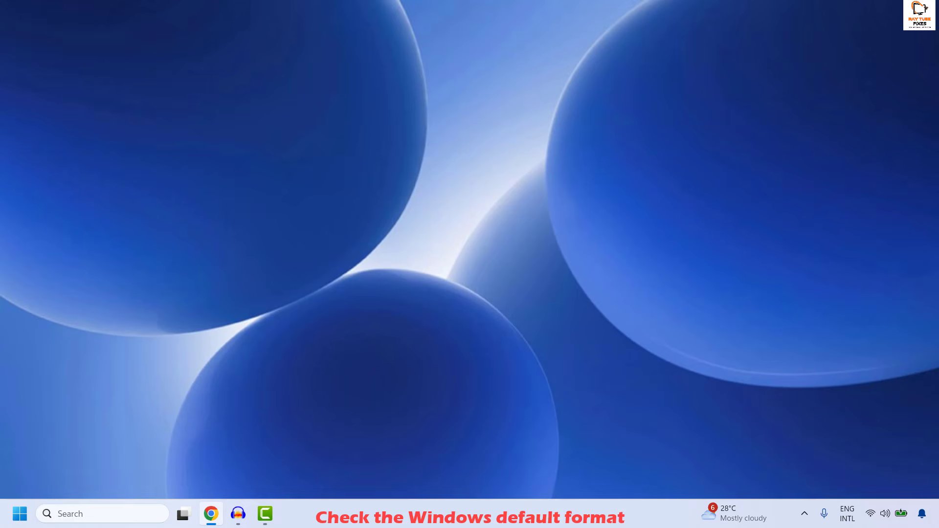
- Set the Headset Earphone output format to 2 channels, 16 bit, 48000 Hz (DVD Quality) and close Settings
right_click(21, 515)
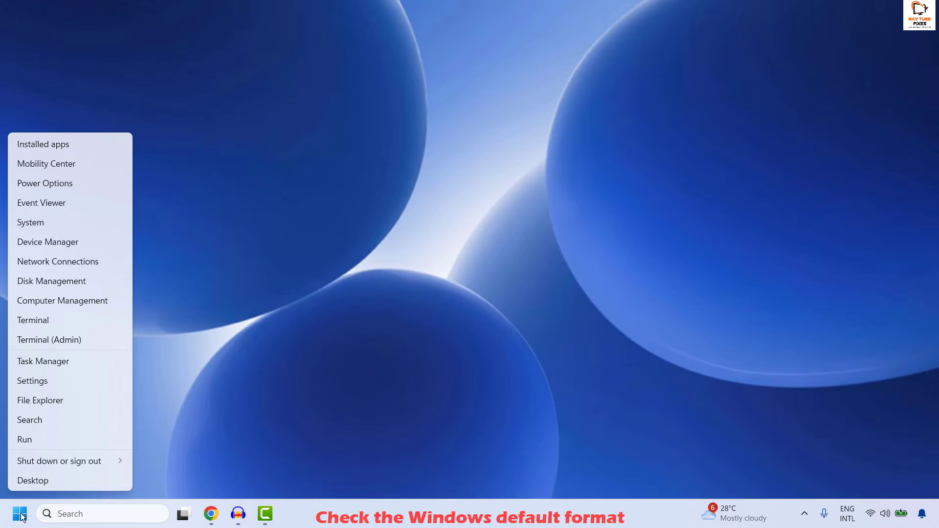
click(36, 382)
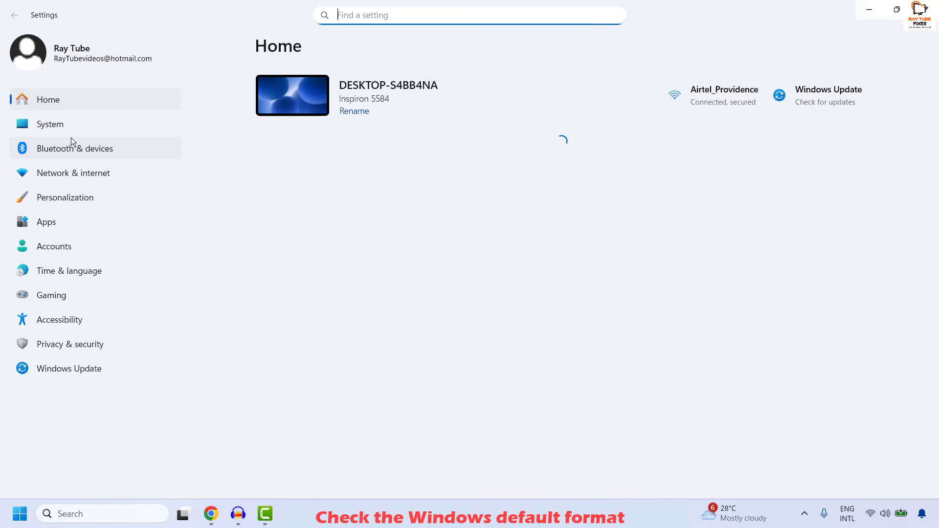
click(64, 128)
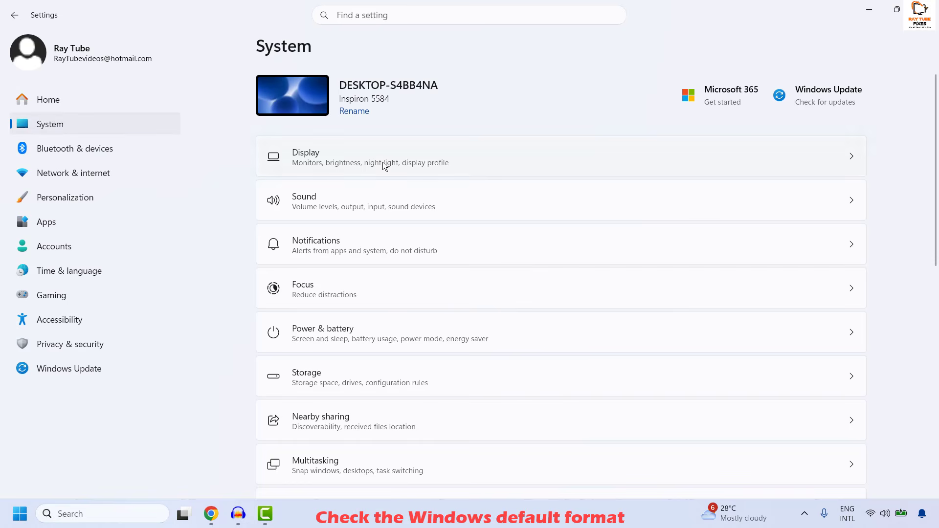
click(364, 195)
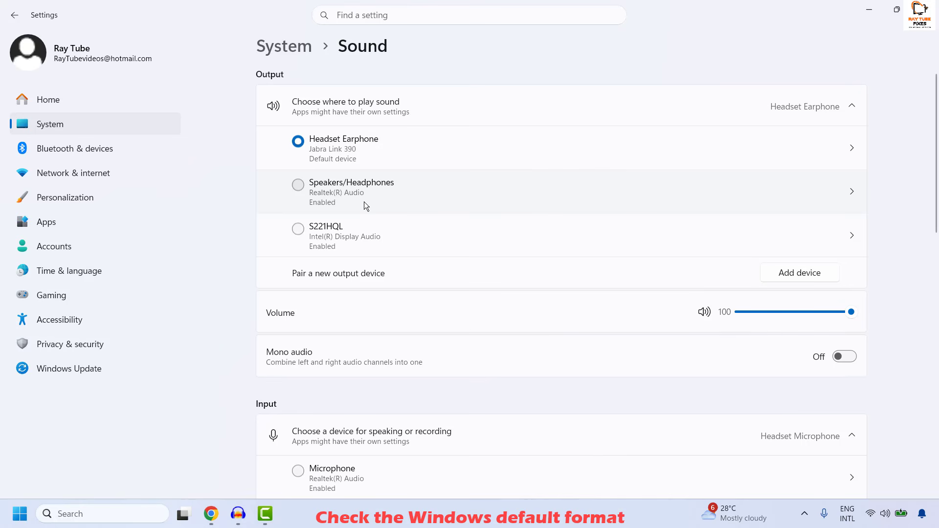
click(852, 147)
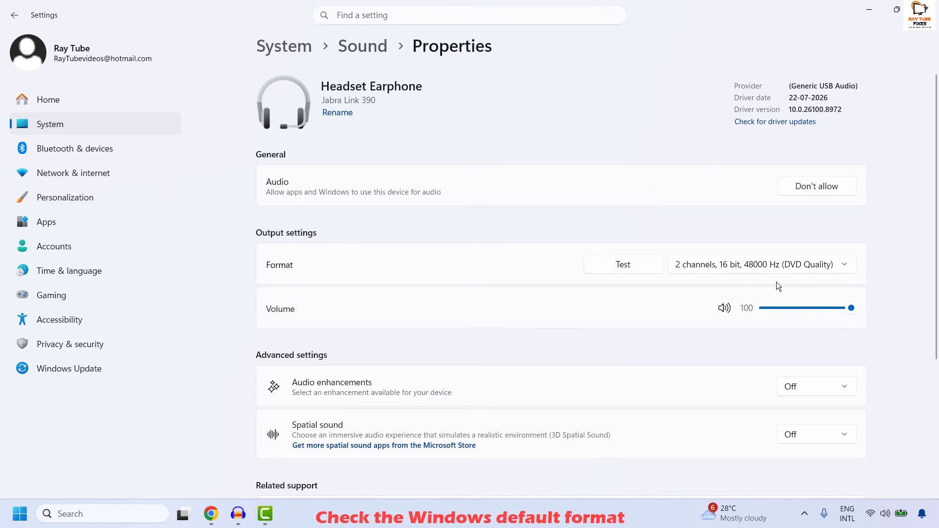
click(800, 274)
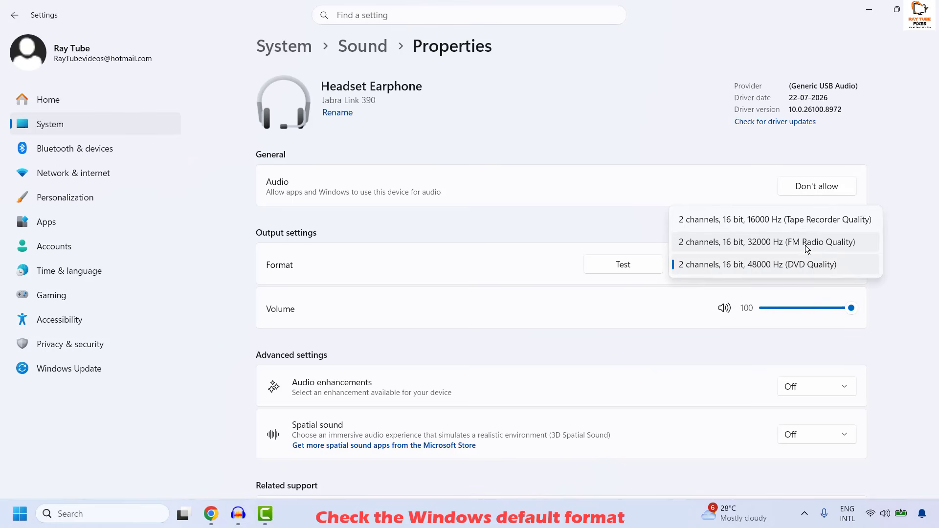
click(838, 268)
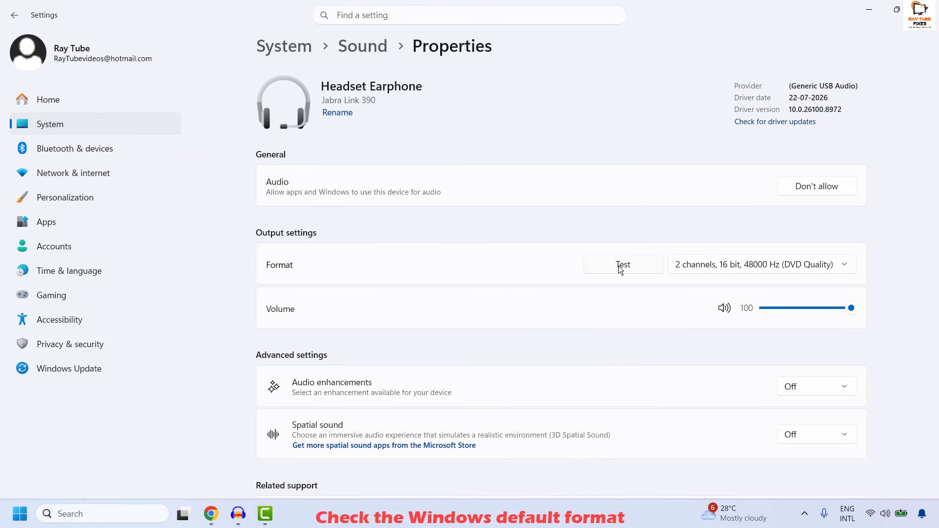
click(925, 10)
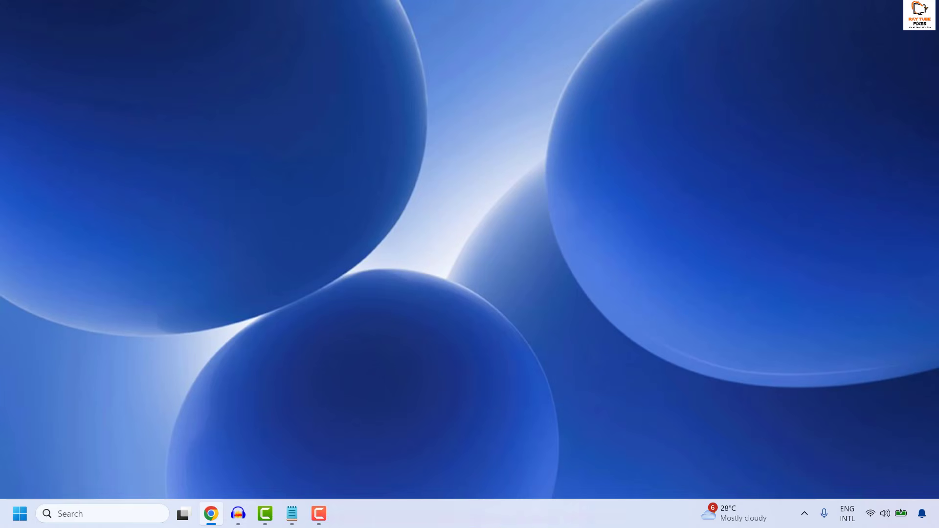
- Open Windows Update in Settings and check for updates
right_click(13, 519)
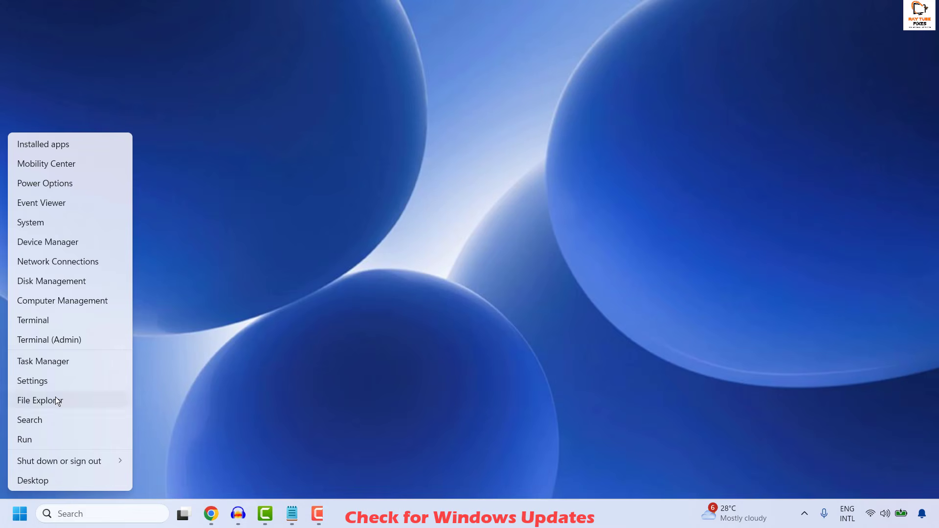
click(49, 381)
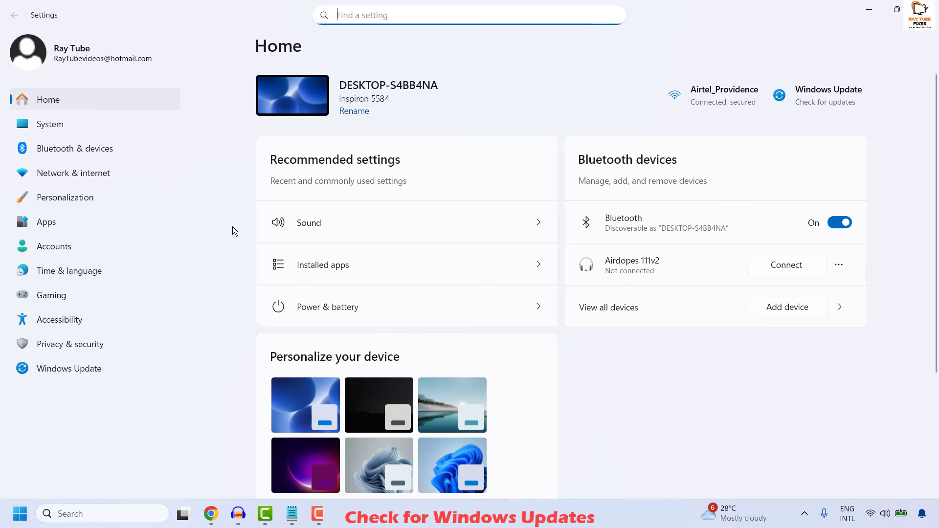
click(48, 368)
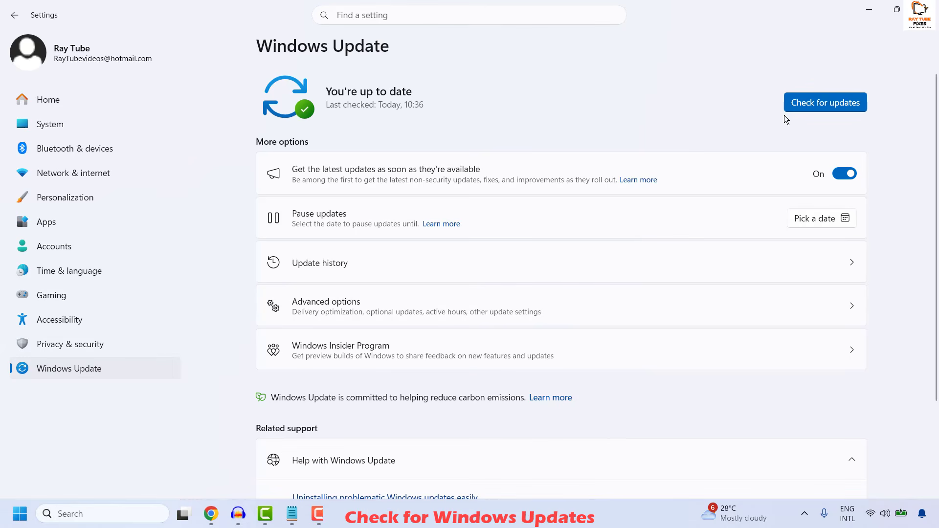
click(837, 107)
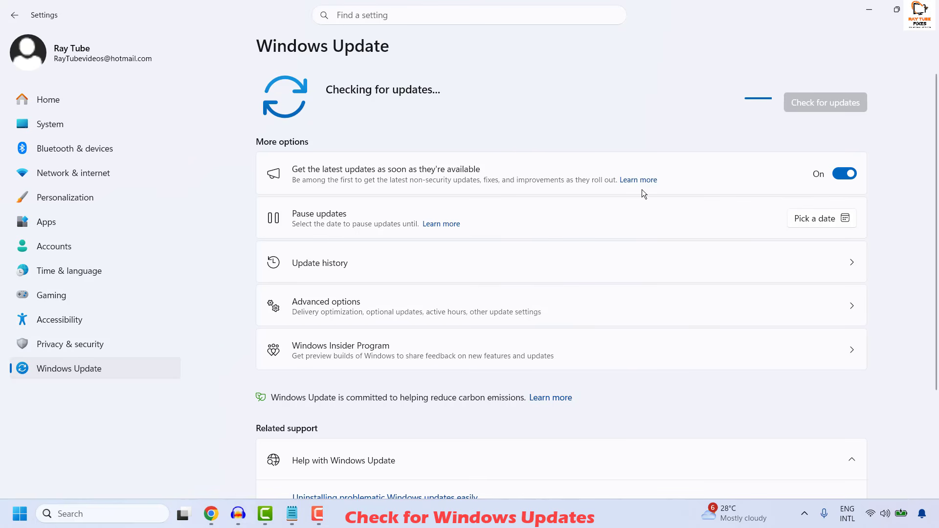
- Open Optional updates under Advanced options to review driver updates, then close Settings
click(386, 309)
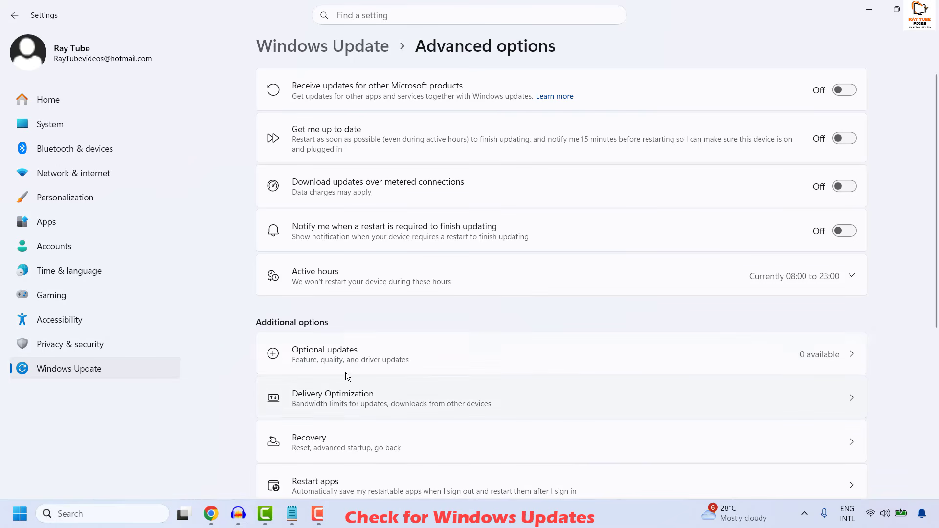
click(845, 357)
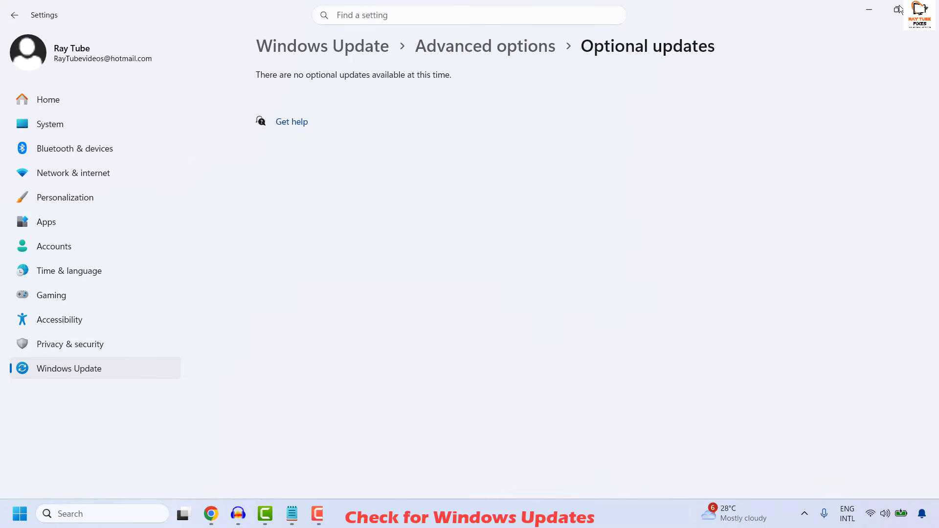
click(937, 19)
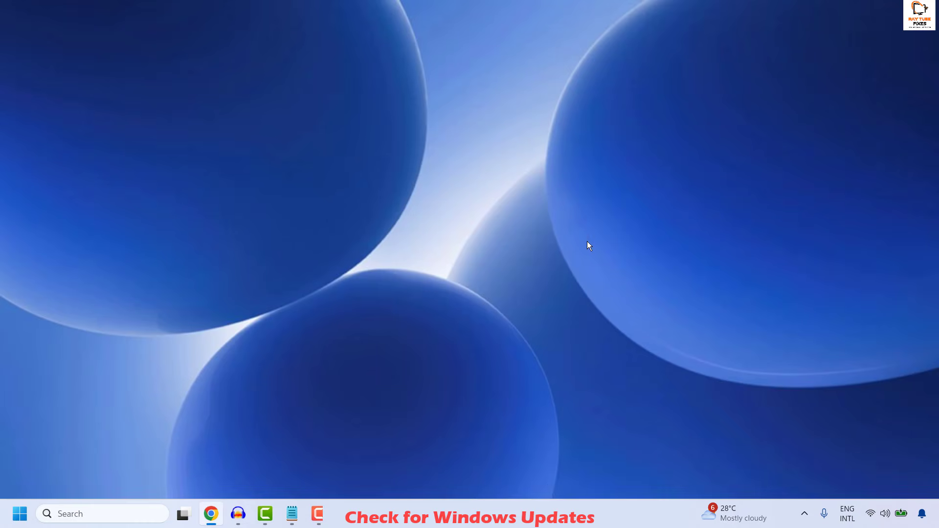